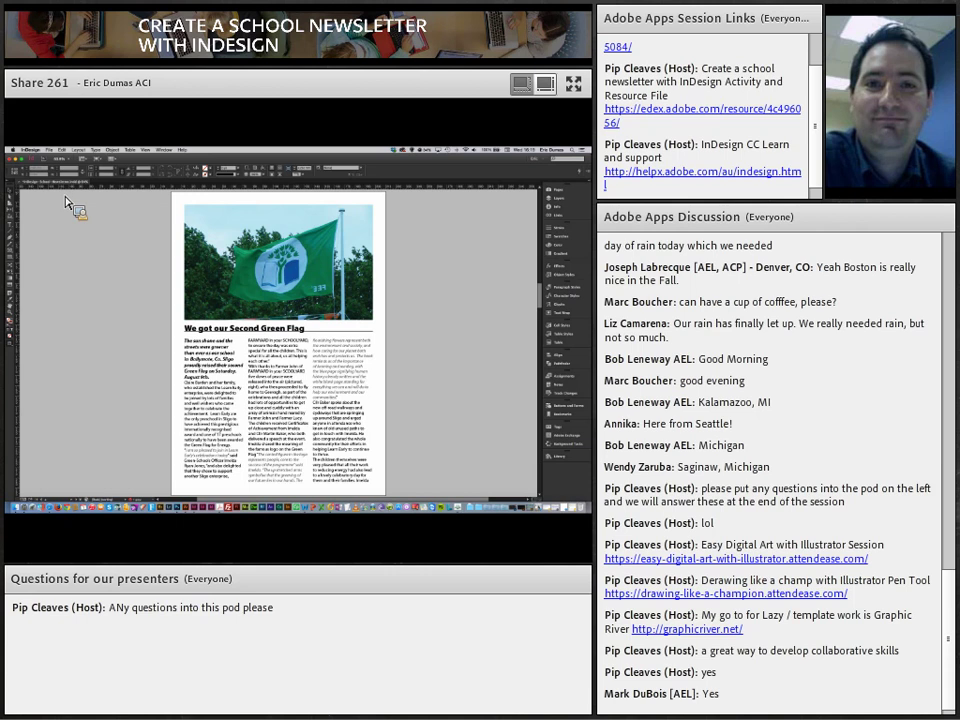
- Check the File Handling preferences for creating links when placing text and spreadsheet files, and accept the preferences
click(30, 149)
mouse_move(43, 177)
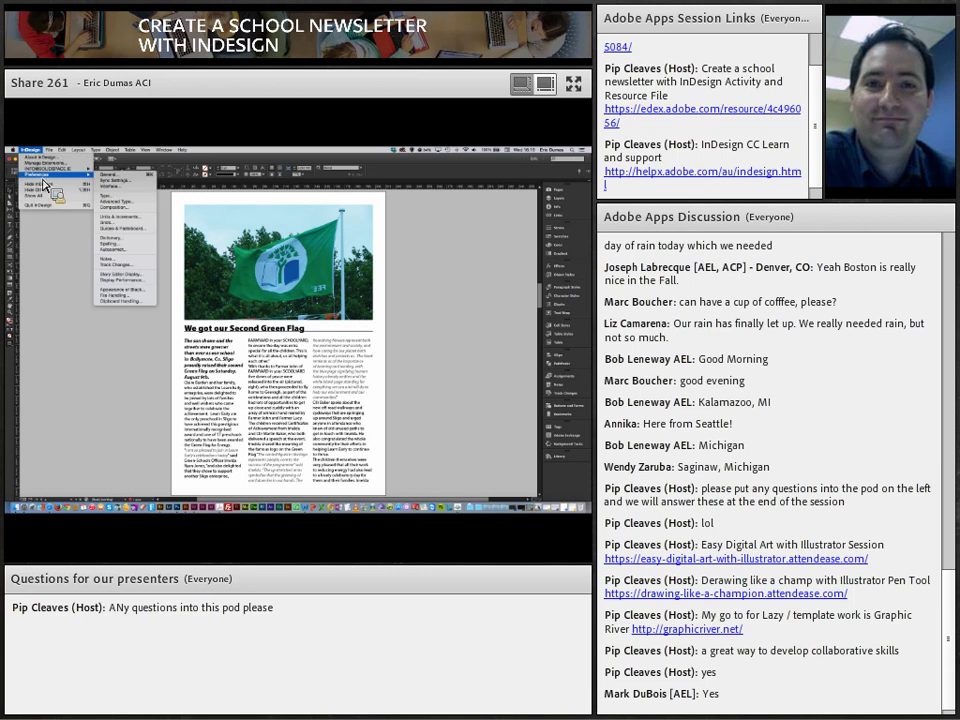
click(148, 250)
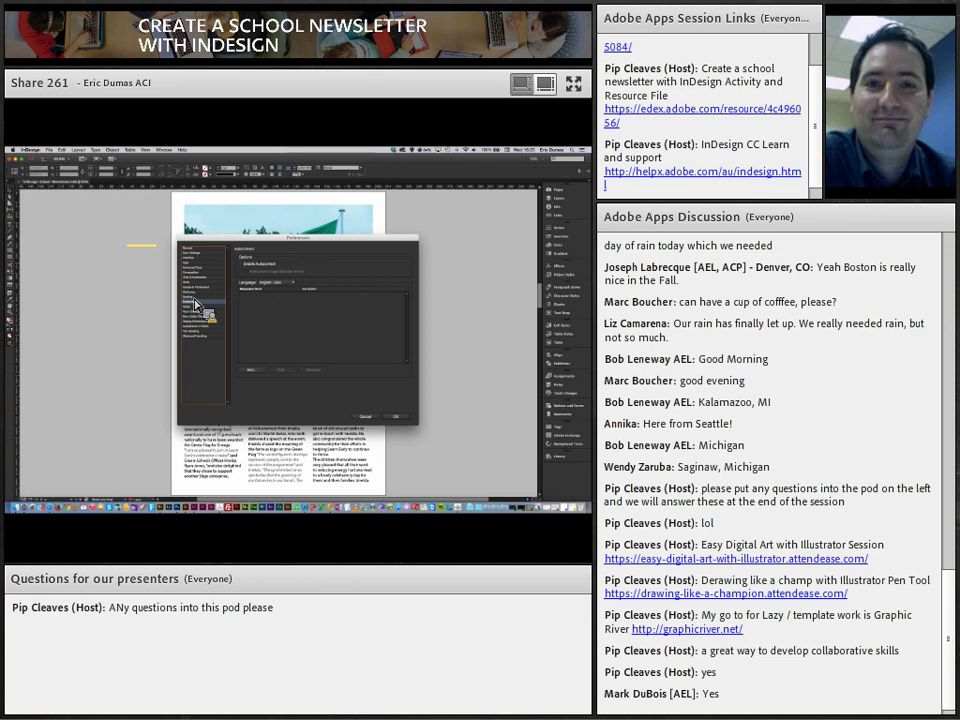
click(196, 332)
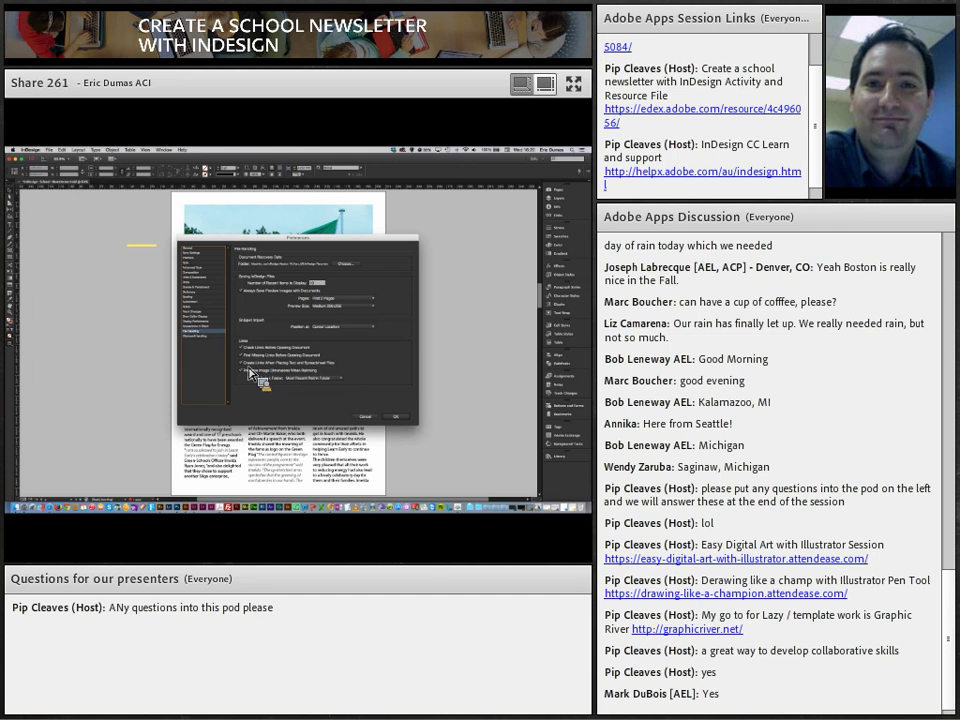
key(Return)
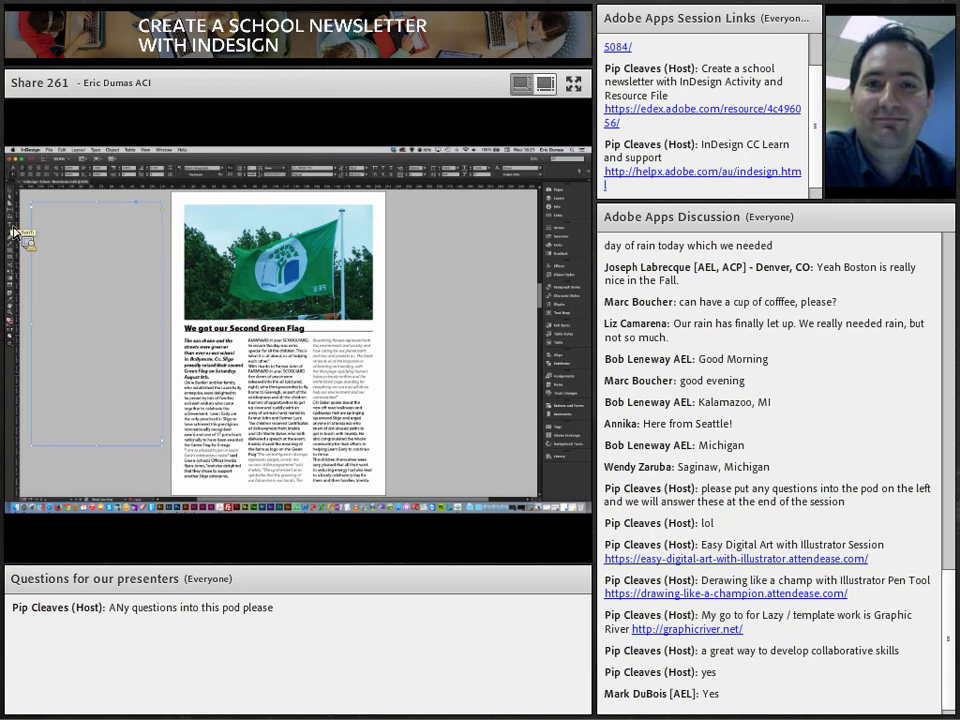
- Switch the screen mode to Normal and go to the newsletter's cover page
click(14, 232)
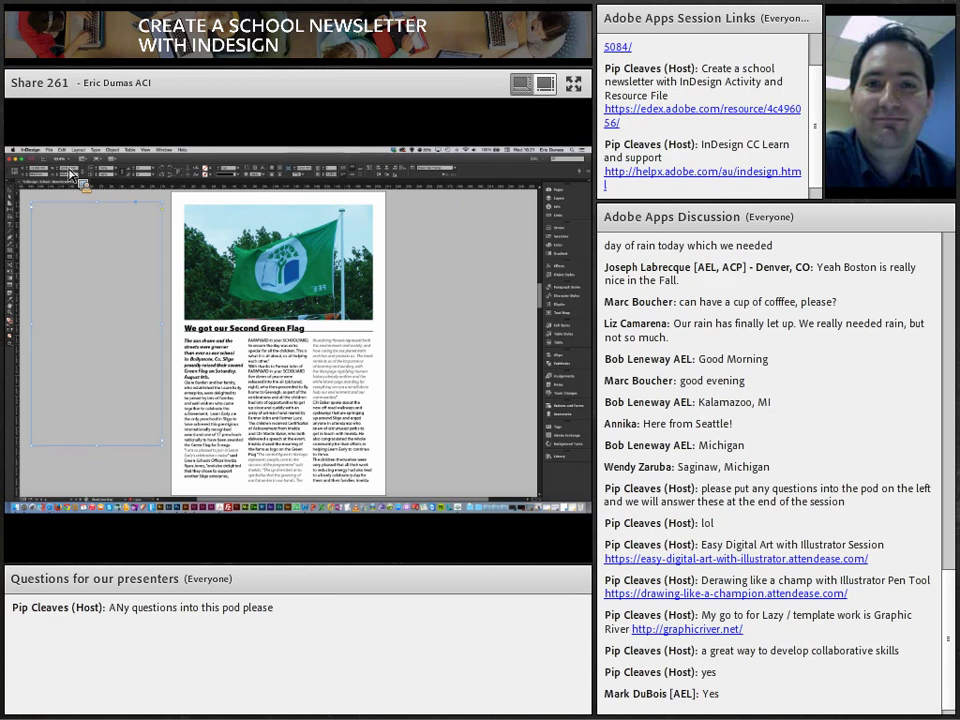
click(105, 170)
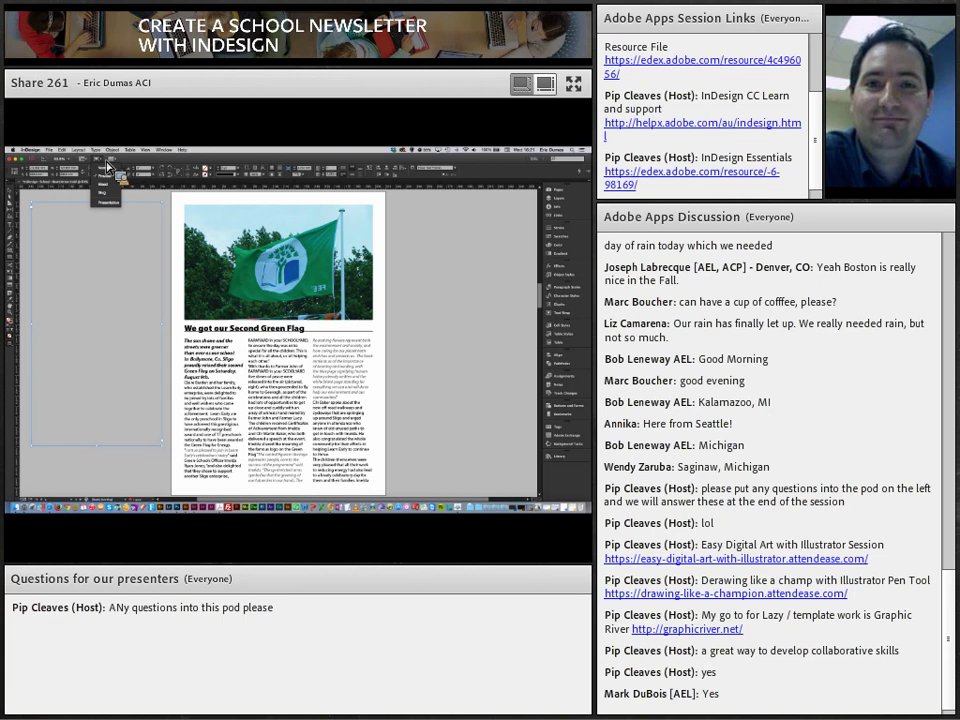
click(104, 174)
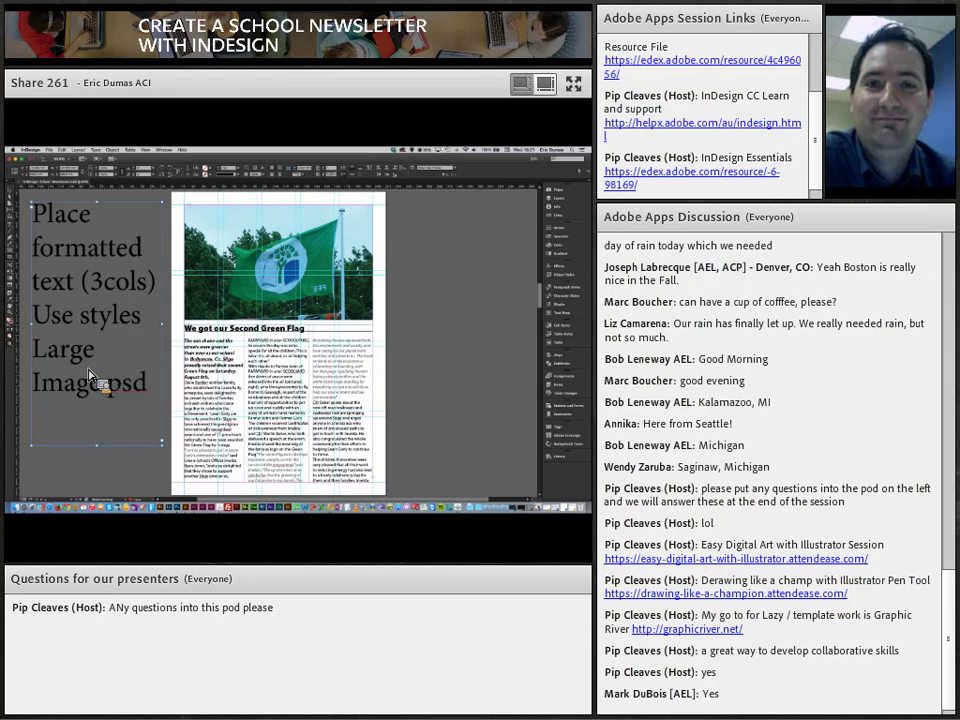
scroll(493, 285, up, 5)
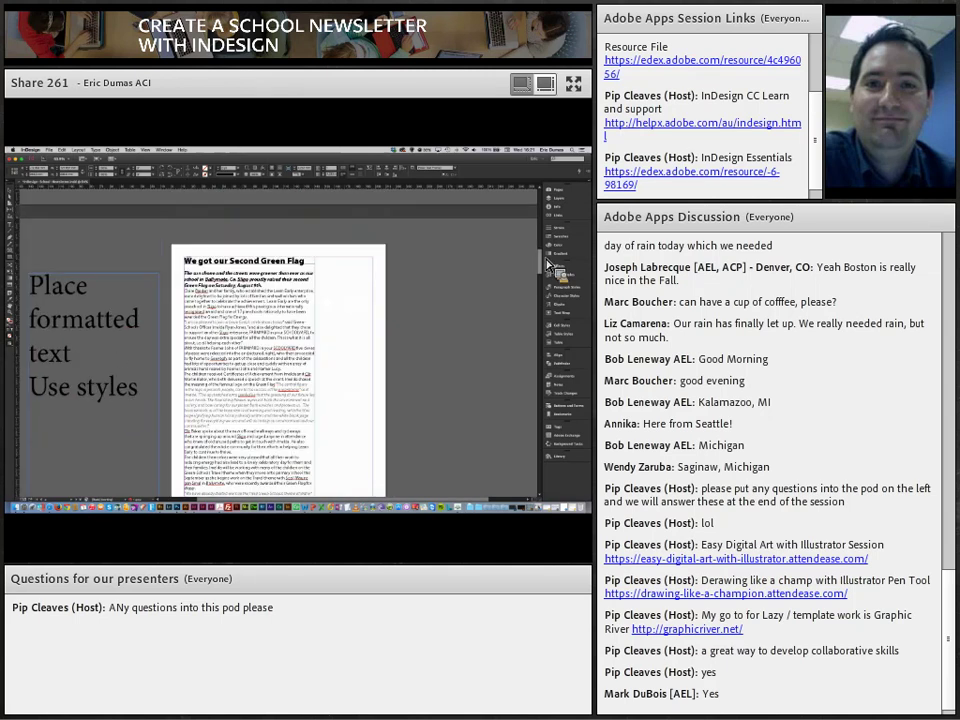
scroll(510, 253, up, 10)
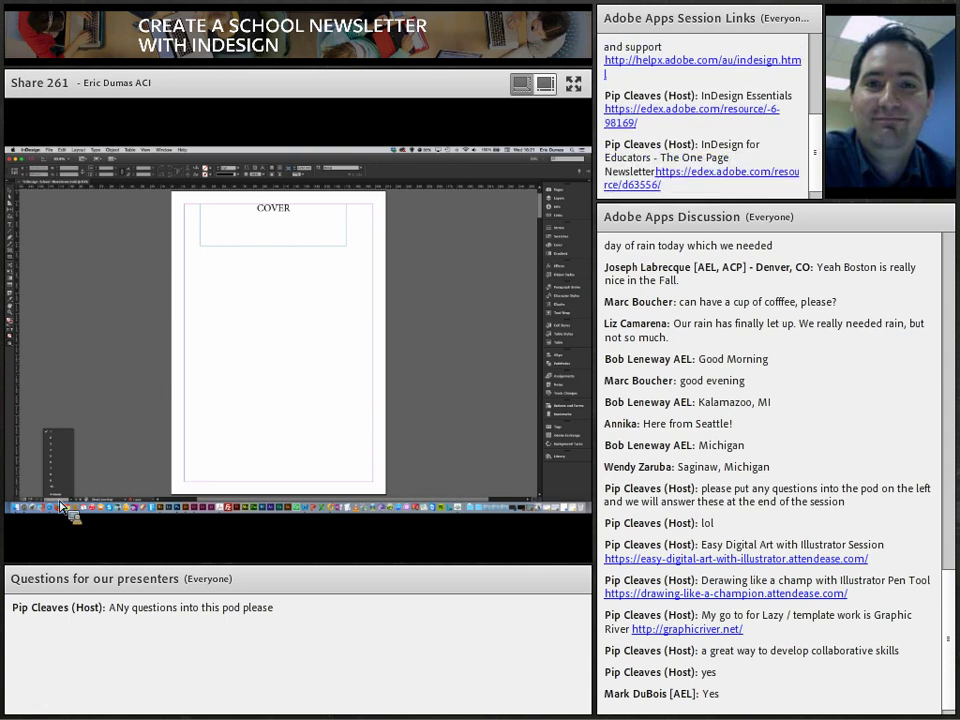
click(64, 347)
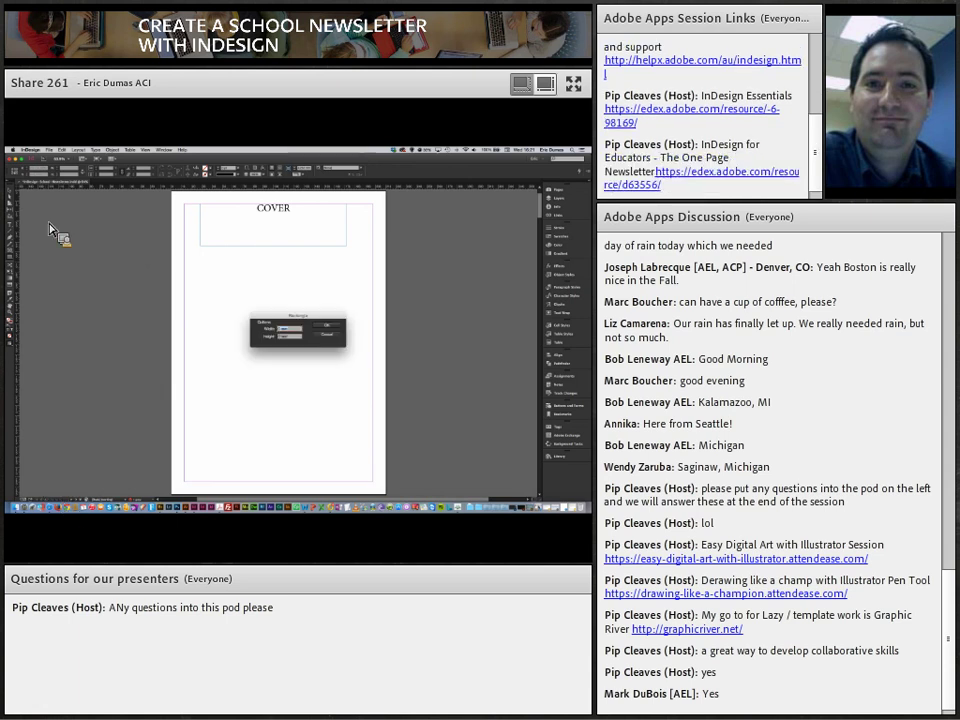
key(Escape)
click(49, 150)
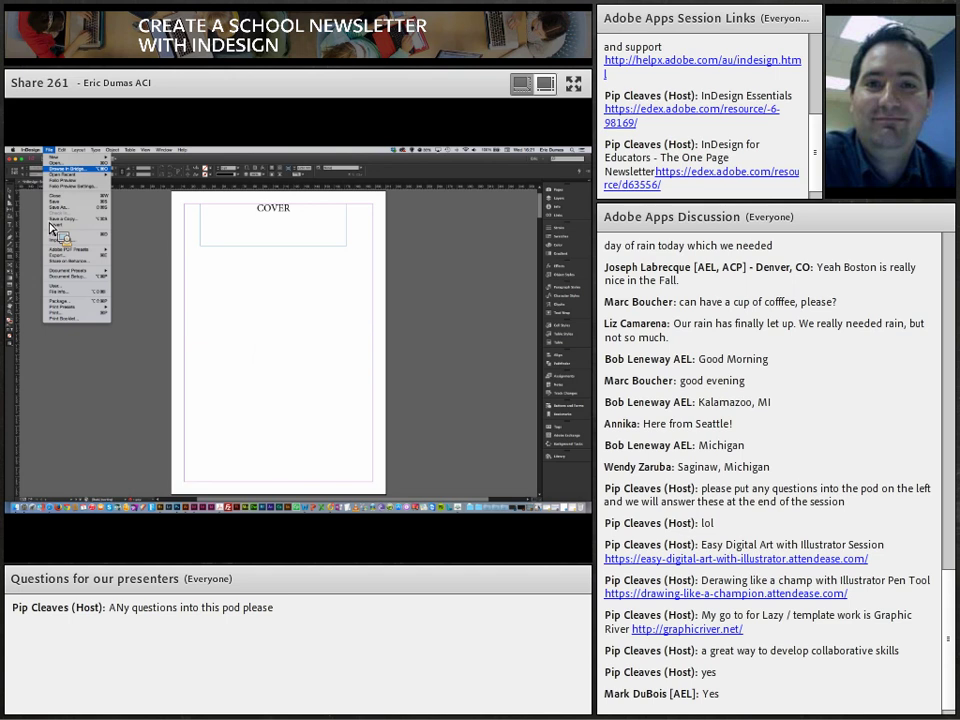
mouse_move(100, 158)
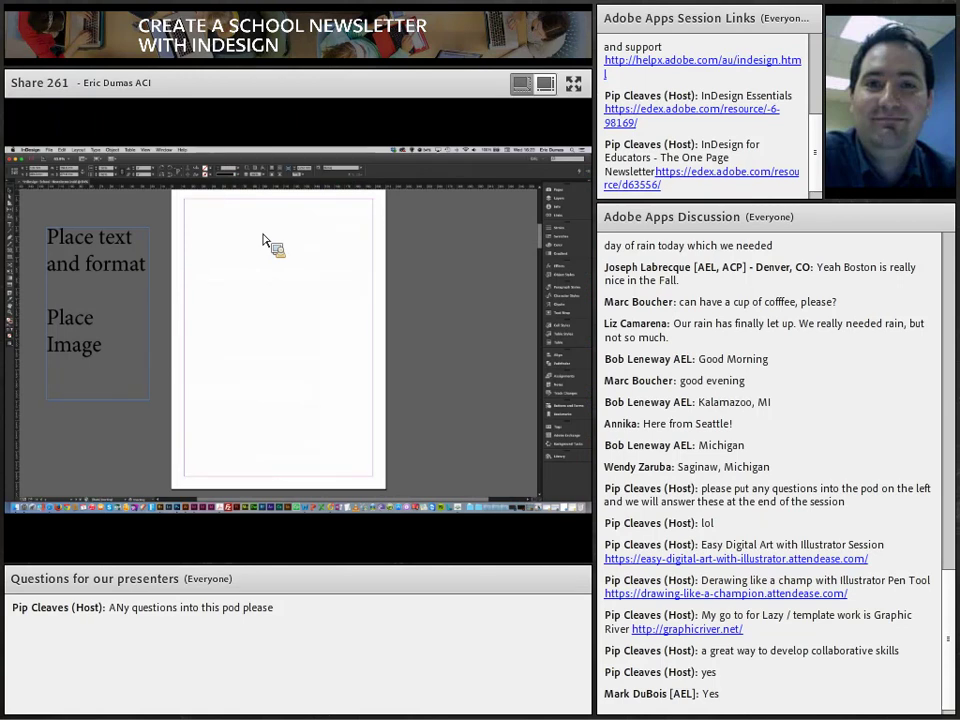
- Place the Word document "We got our Second Green Flag" at the upper corner of the blank page's margins
click(49, 149)
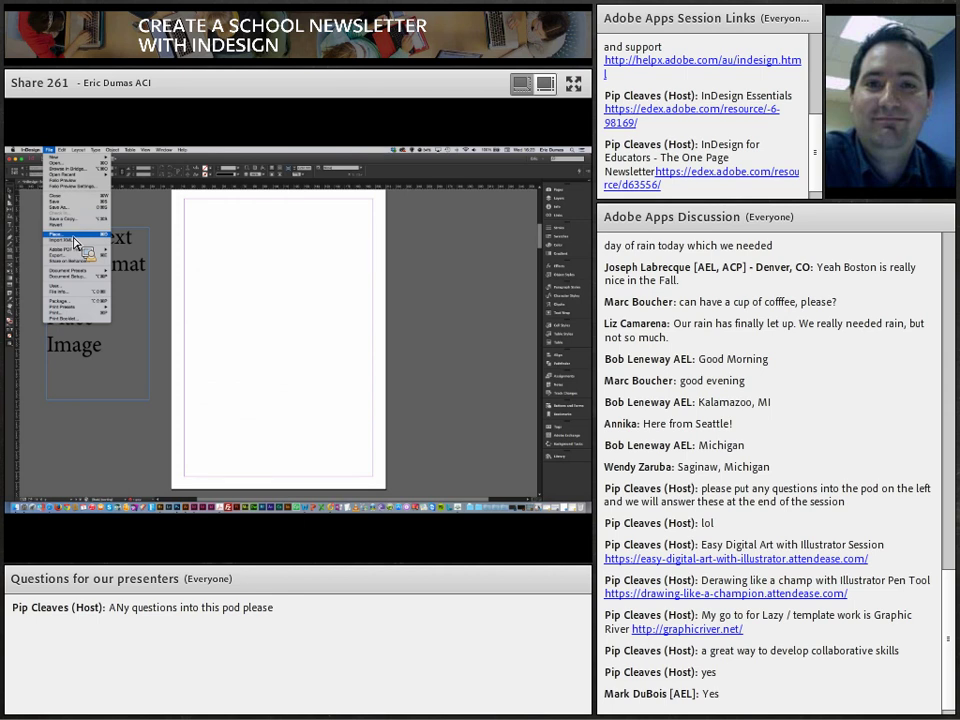
click(75, 242)
click(299, 203)
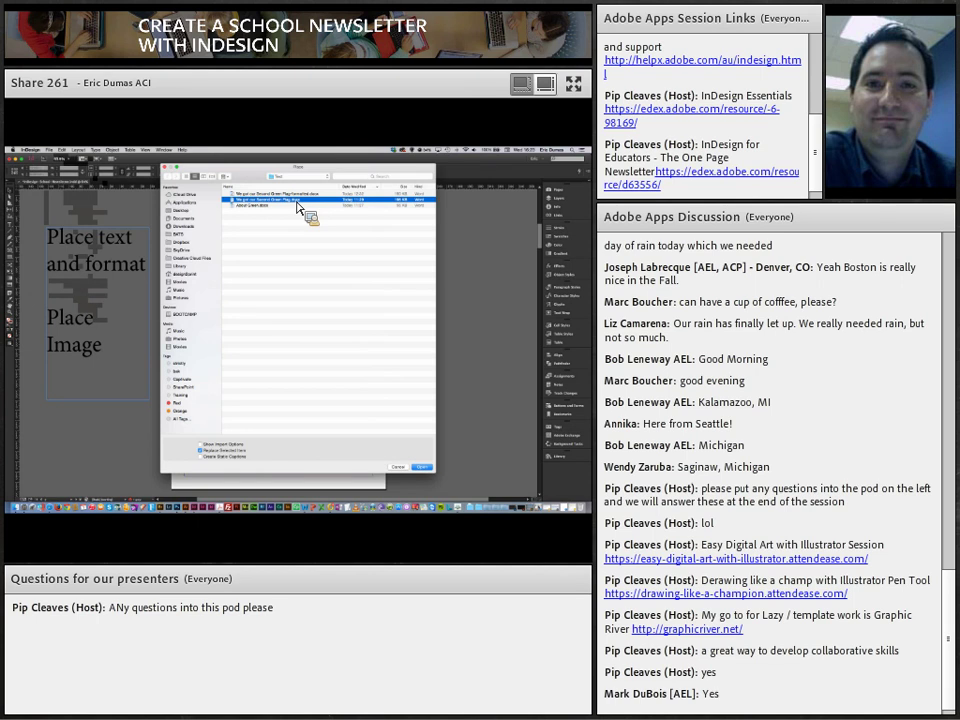
double_click(297, 203)
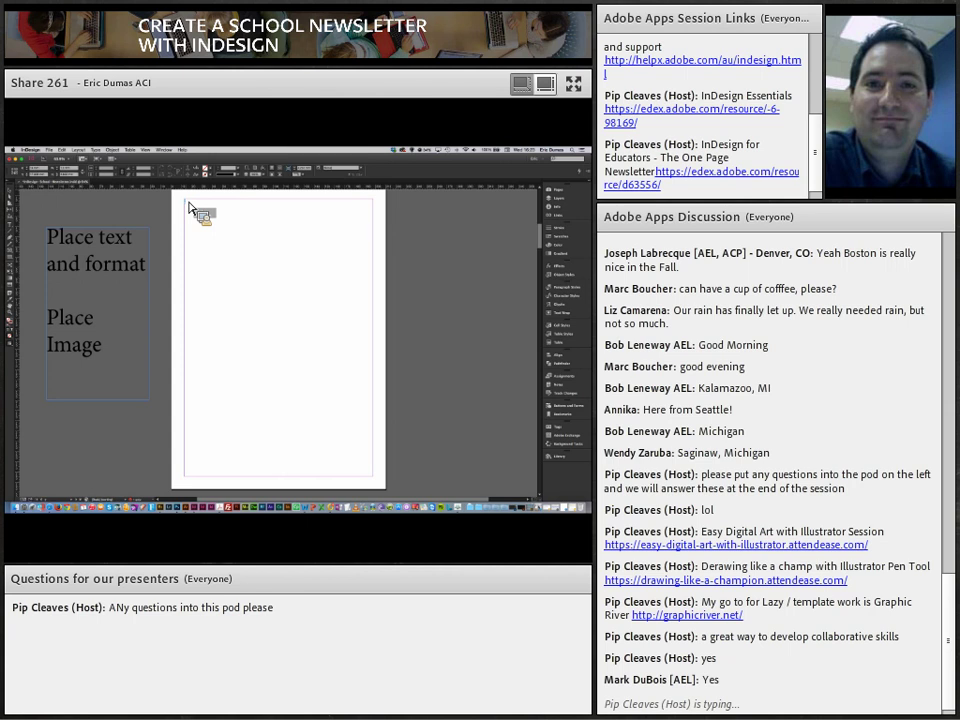
click(189, 207)
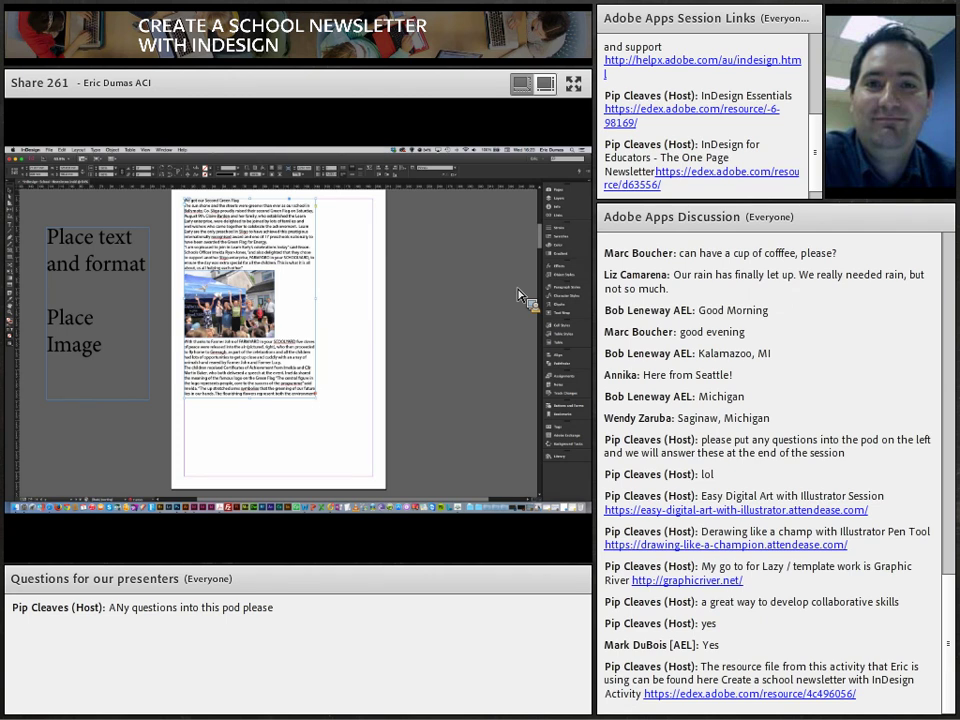
- Examine the placed document's link information, the list of available panels and the workspace options
click(553, 213)
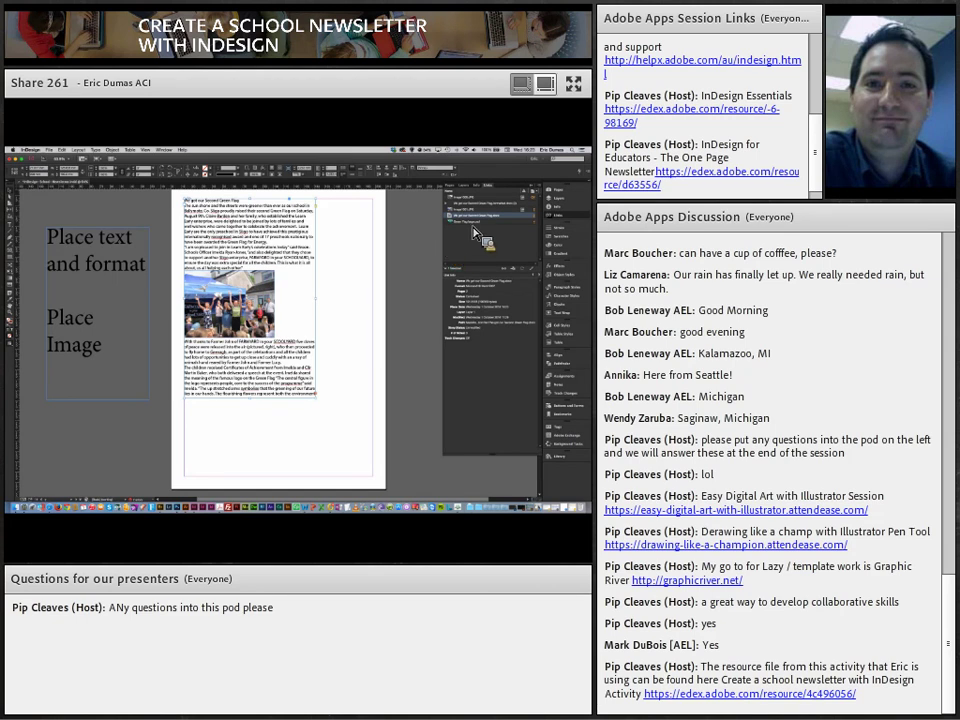
click(164, 150)
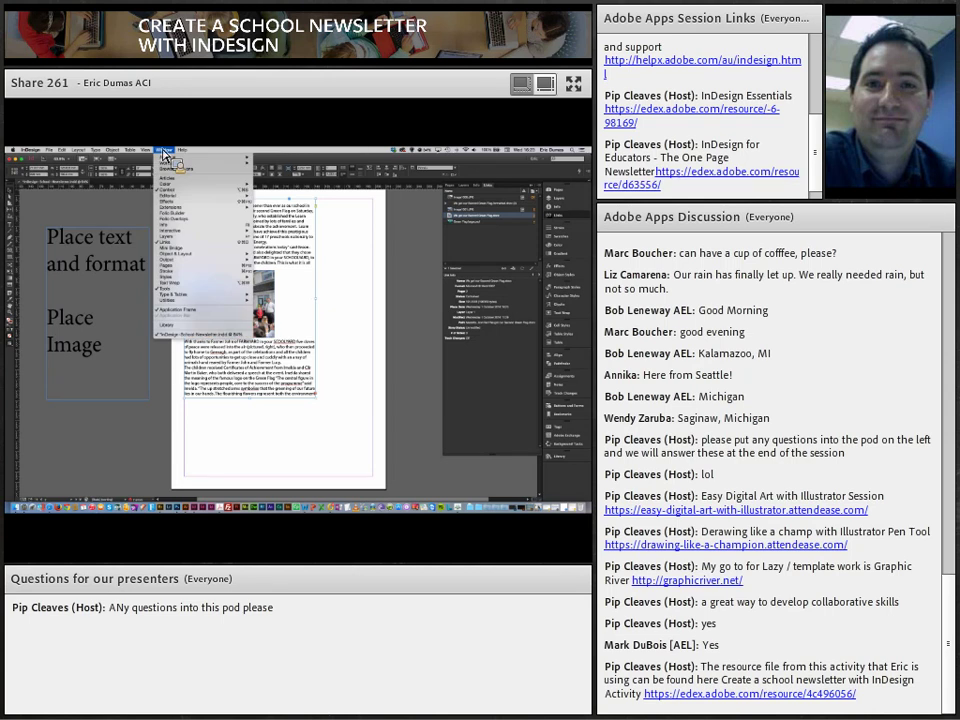
click(164, 152)
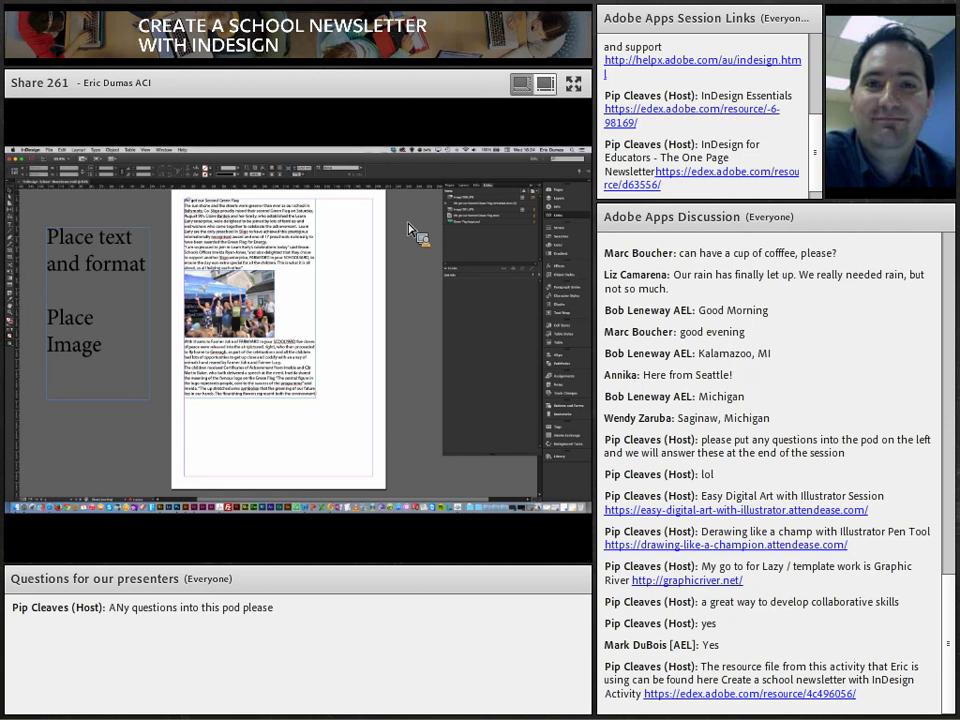
click(548, 160)
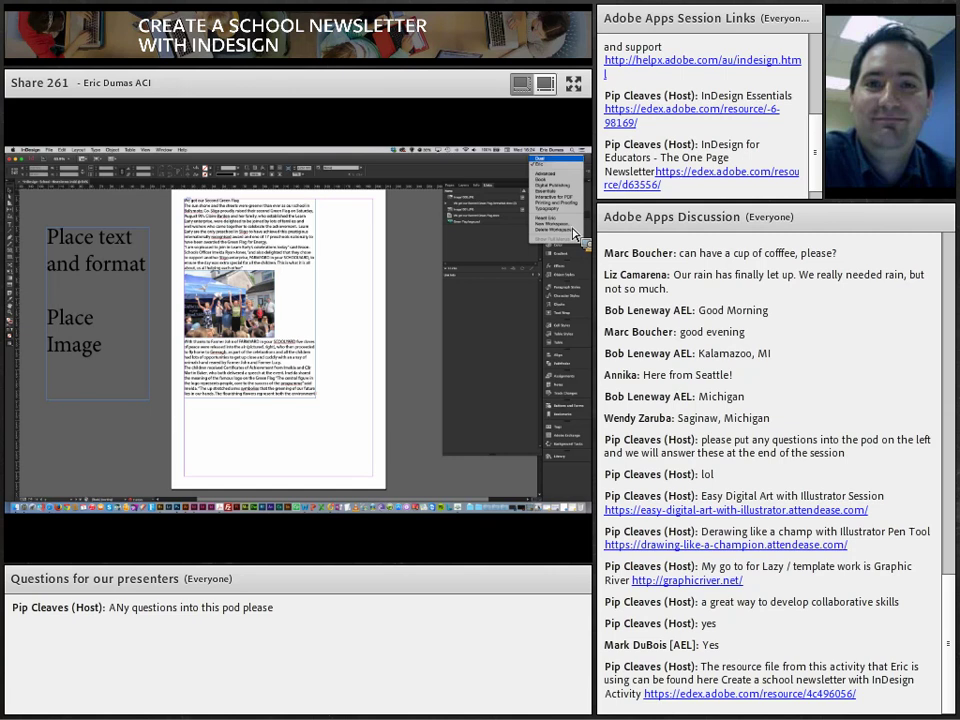
click(572, 231)
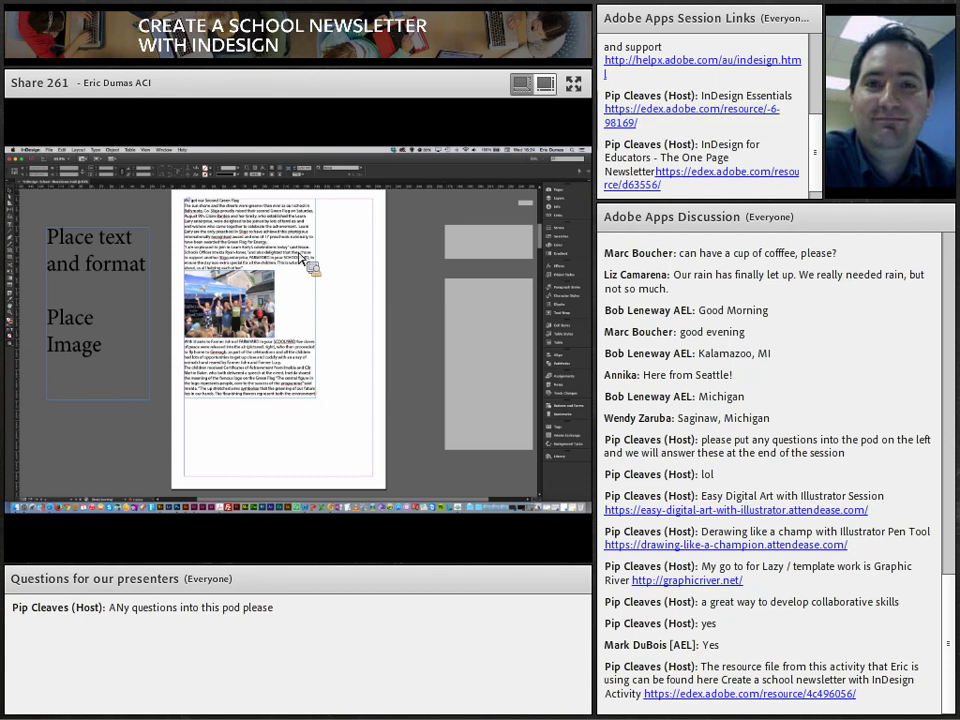
- Try selecting a single word, a full paragraph and the whole story in the placed article
double_click(211, 203)
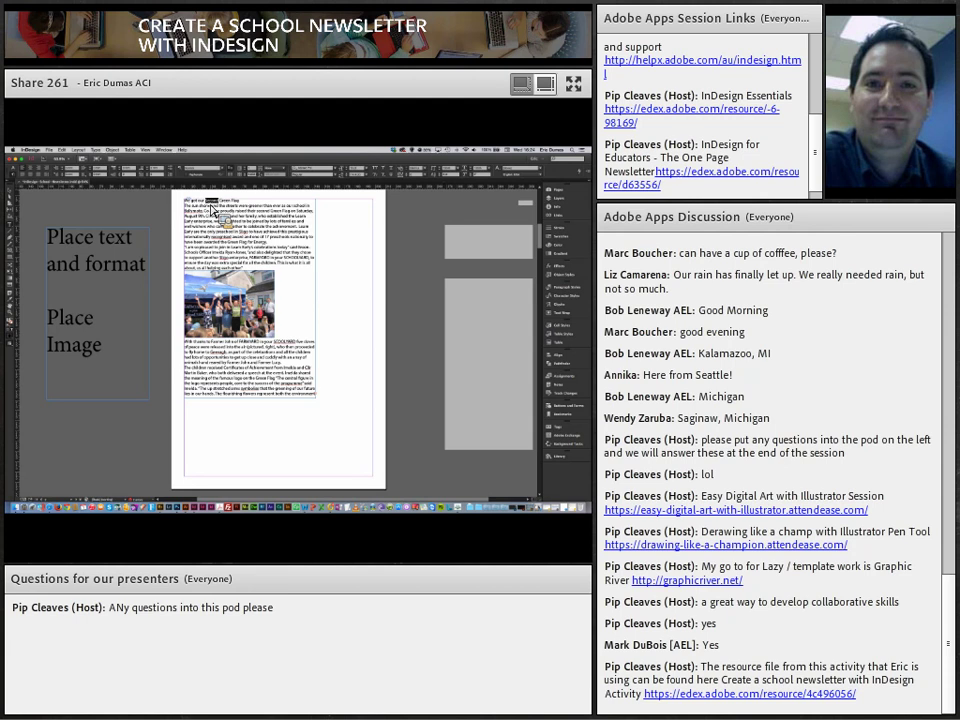
triple_click(222, 225)
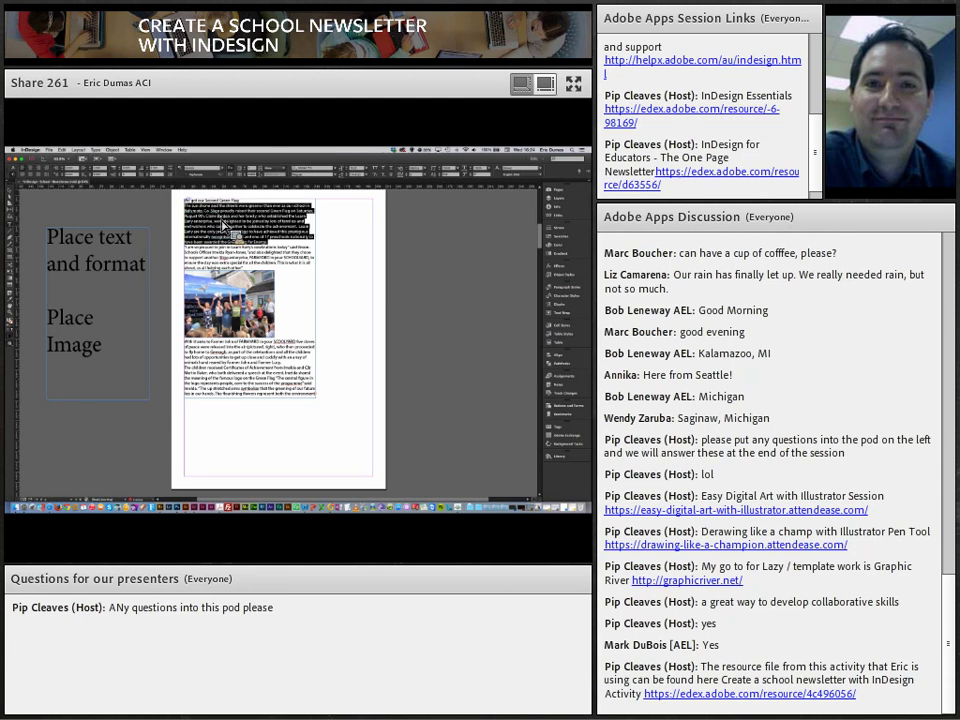
key(super+a)
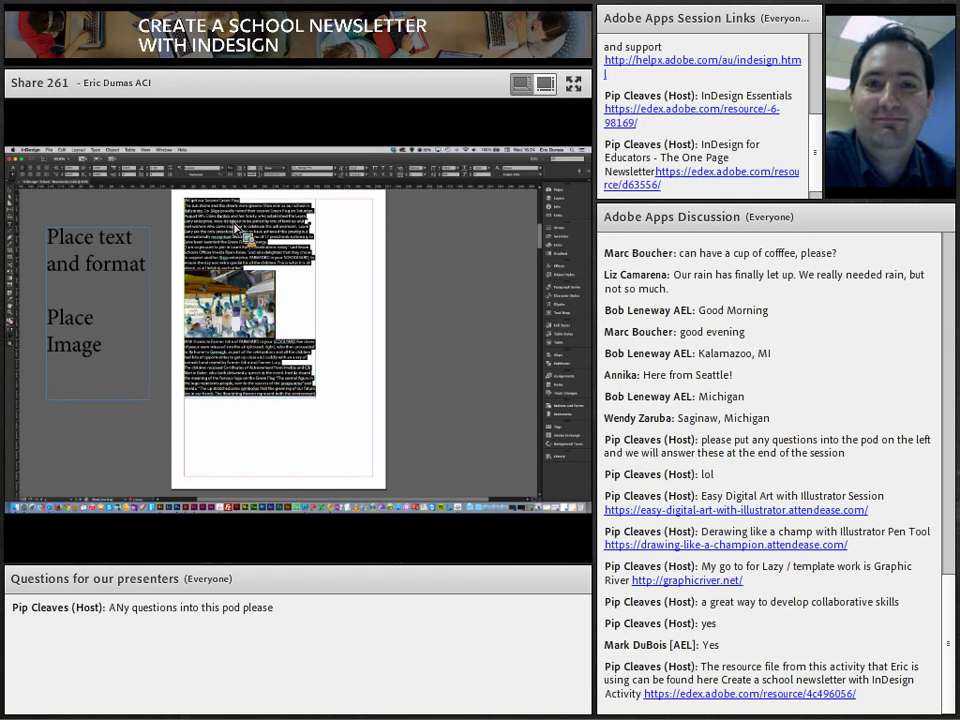
click(226, 219)
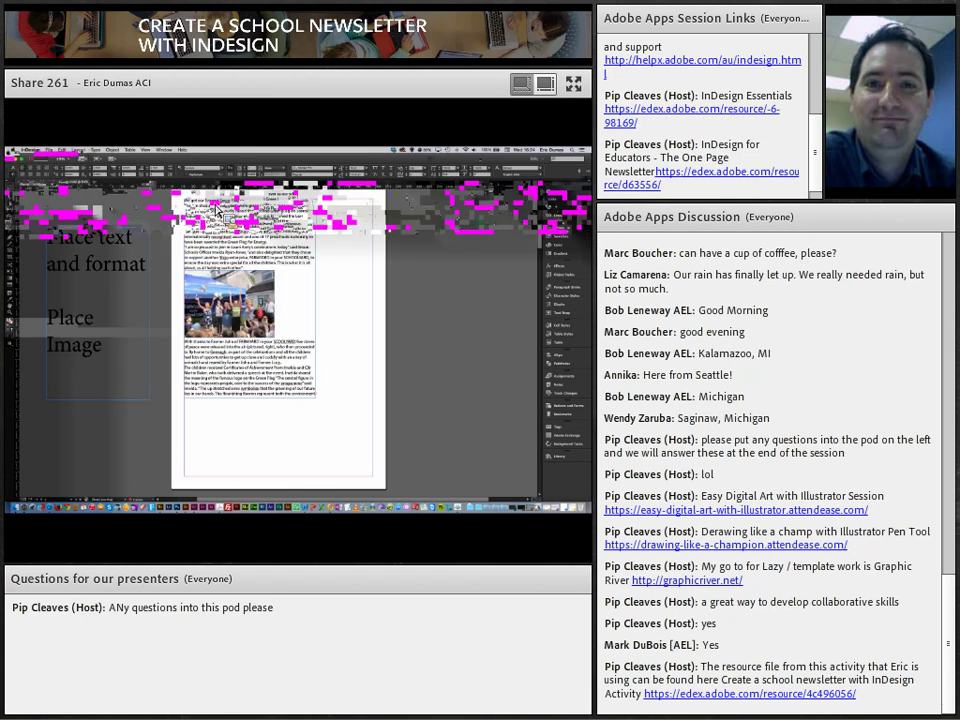
- Look through the fonts available for the headline "We got our Second Green Flag" without changing its font
key(super+equal)
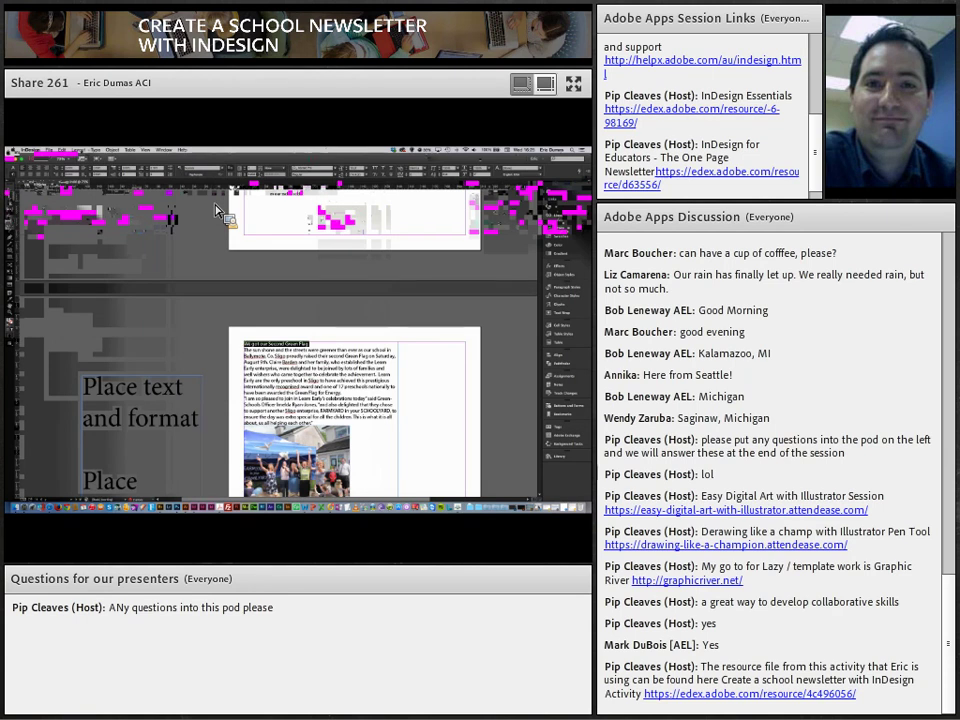
key(super+equal)
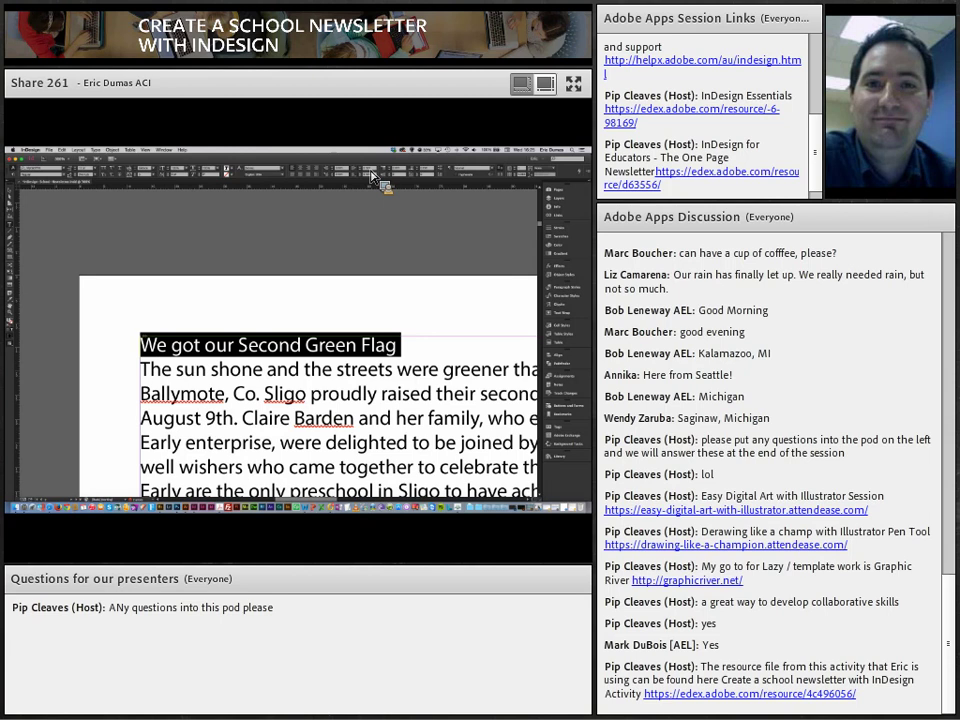
click(80, 166)
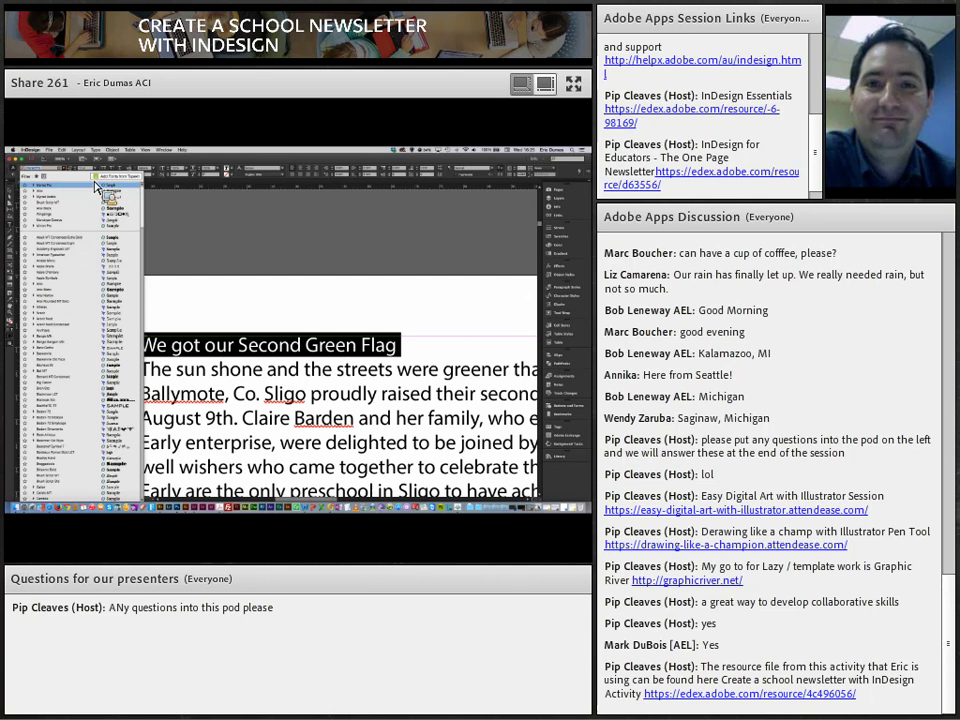
click(210, 300)
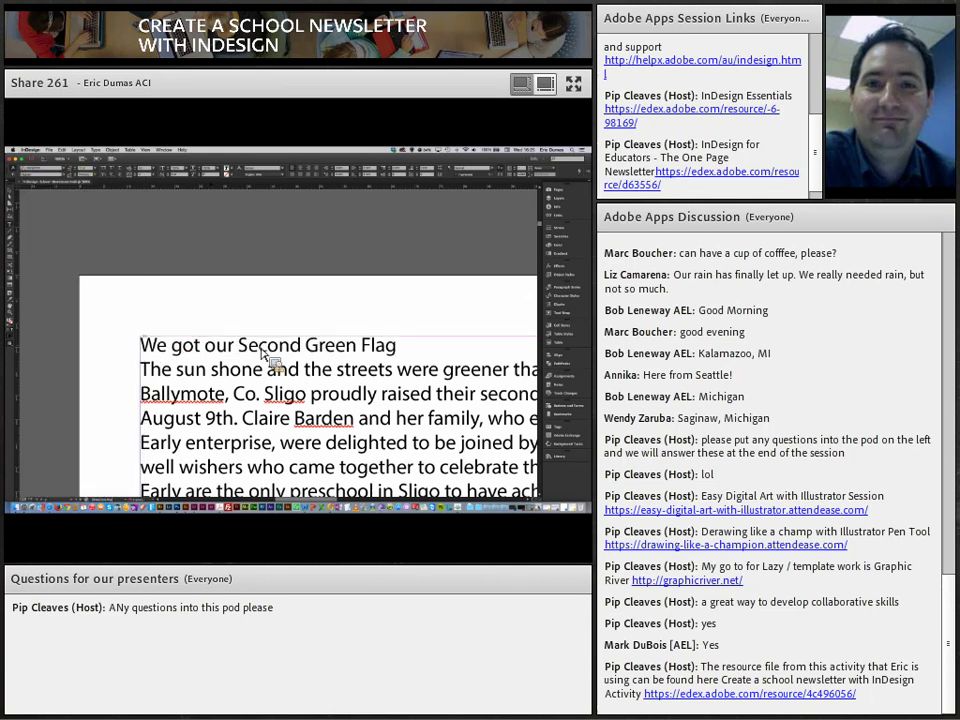
- Apply the Title paragraph style to the headline "We got our Second Green Flag"
triple_click(260, 349)
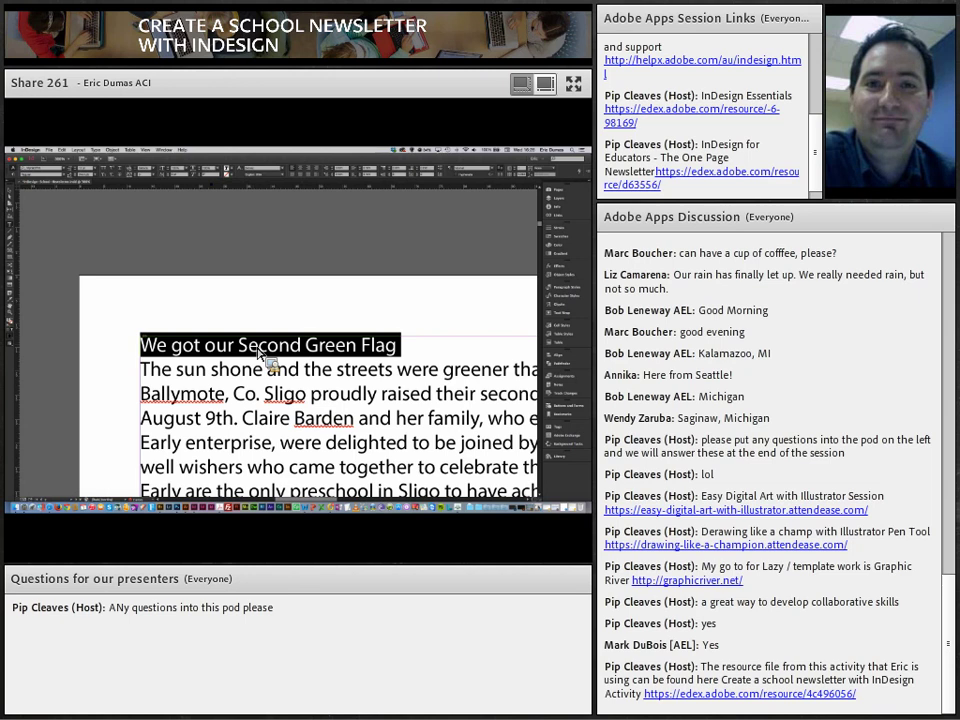
click(556, 287)
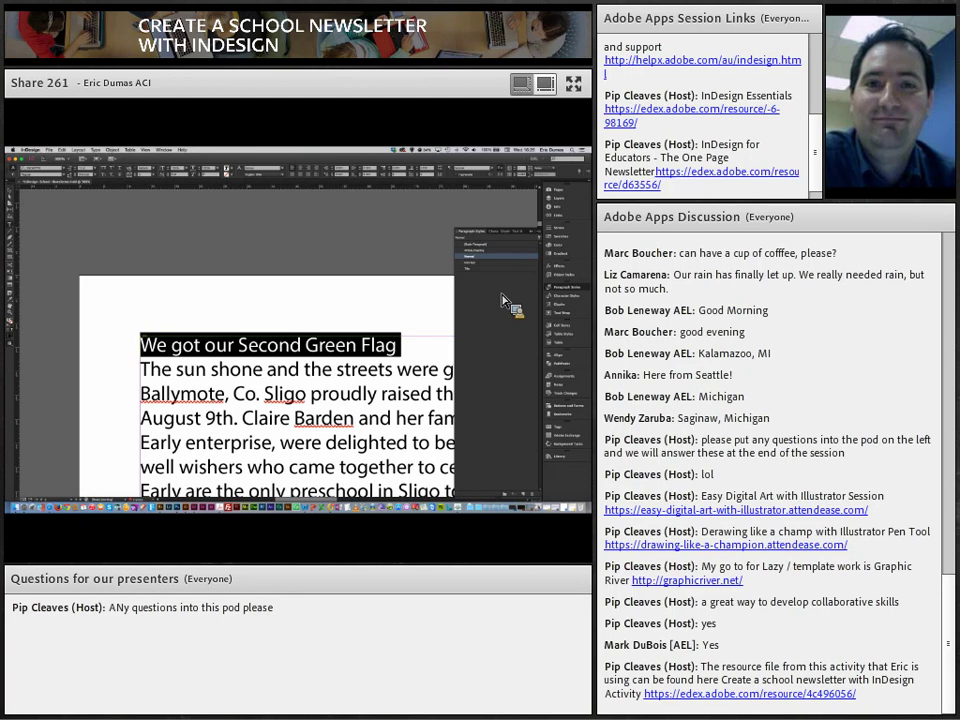
click(471, 272)
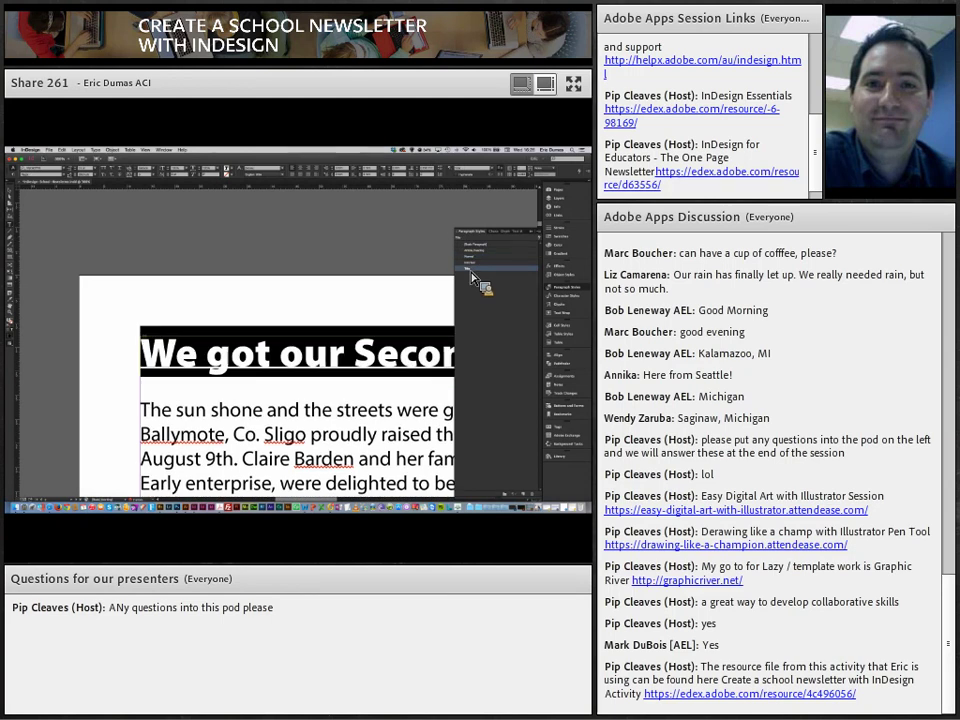
click(546, 287)
key(super+0)
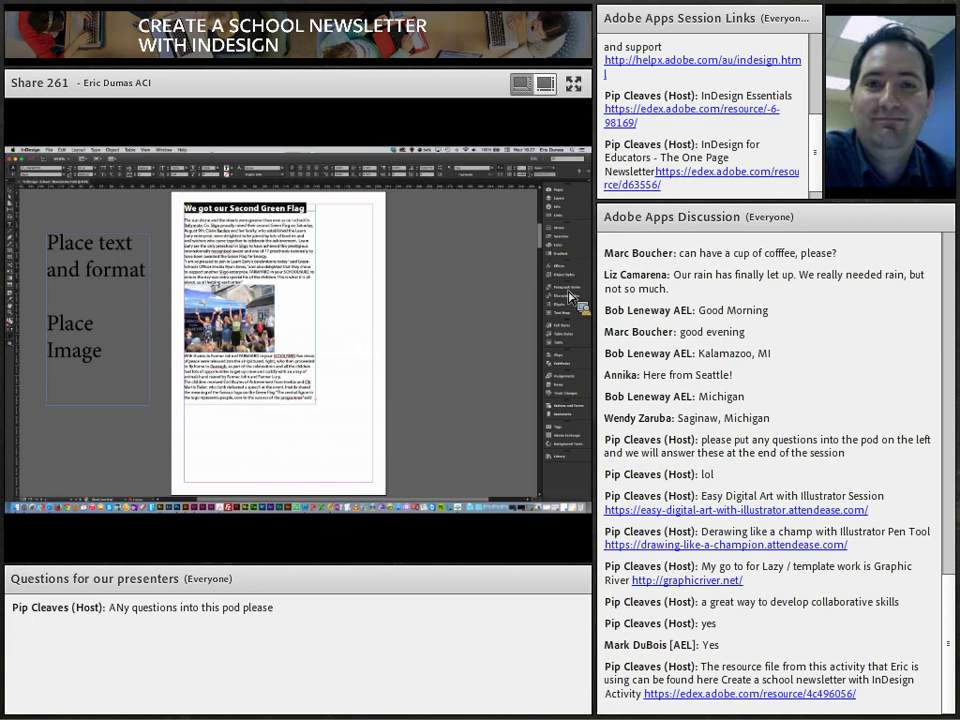
- Browse the Images folder inside Adobe-Presentation to examine the picture files available for placing in the newsletter
click(250, 258)
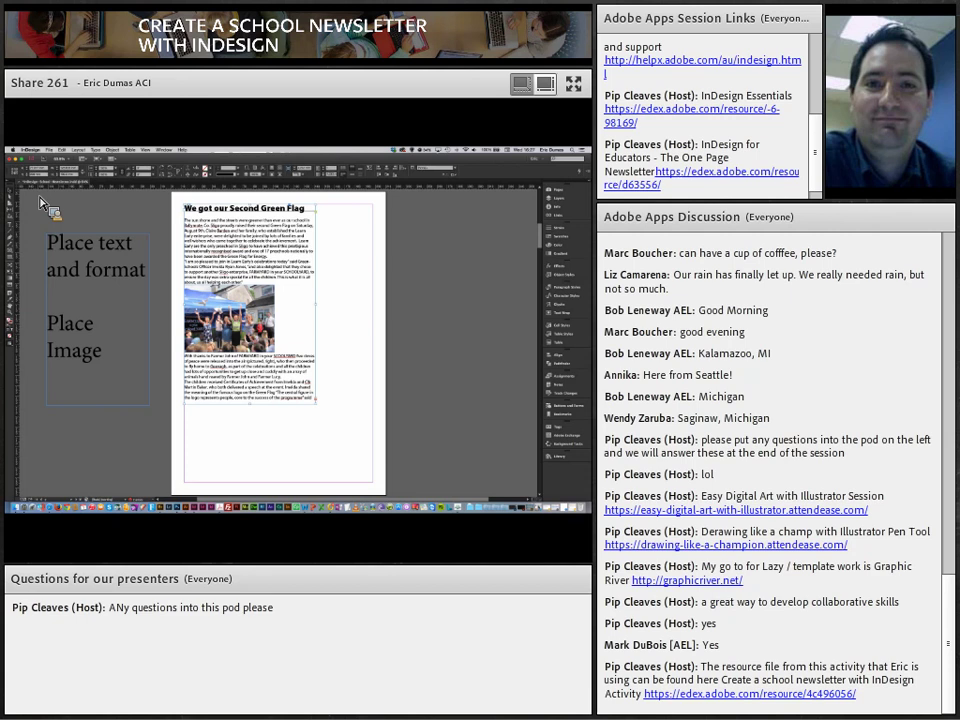
click(50, 150)
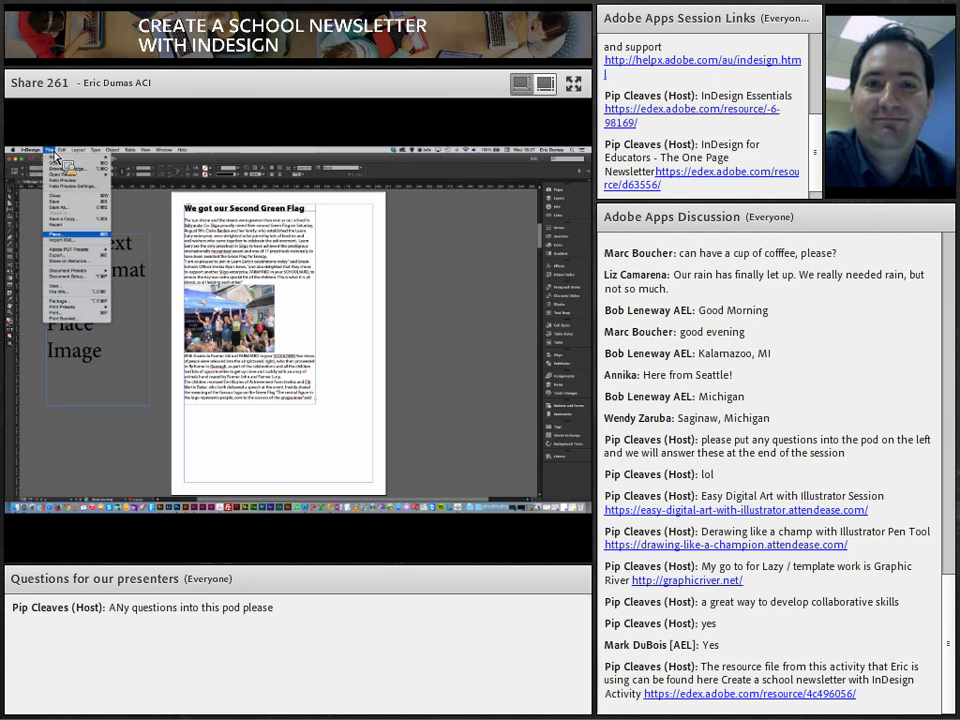
click(55, 233)
click(295, 177)
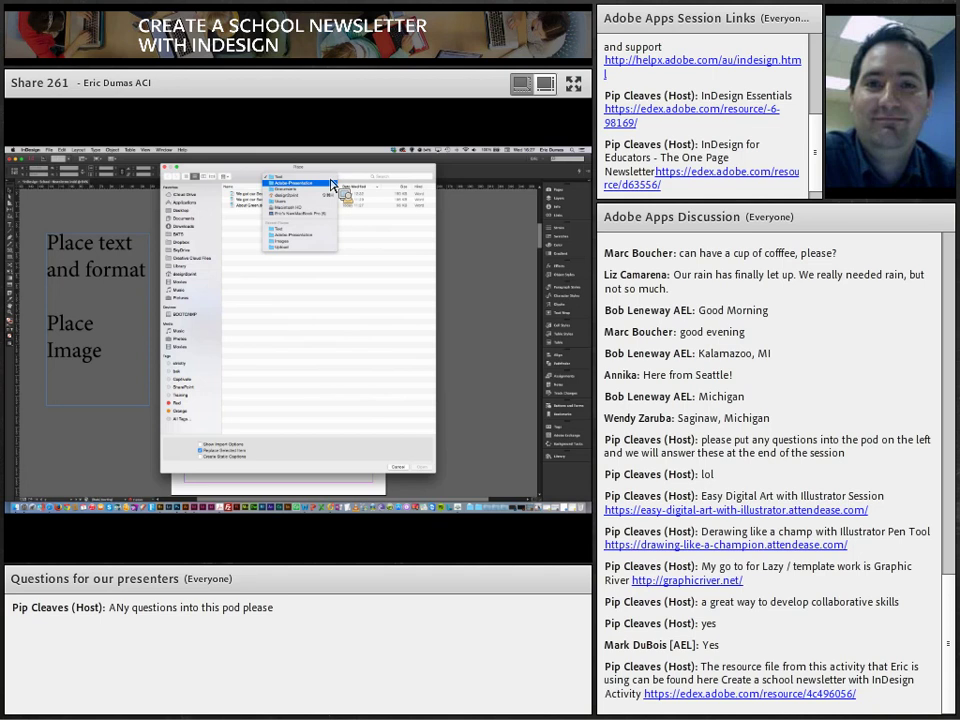
click(330, 184)
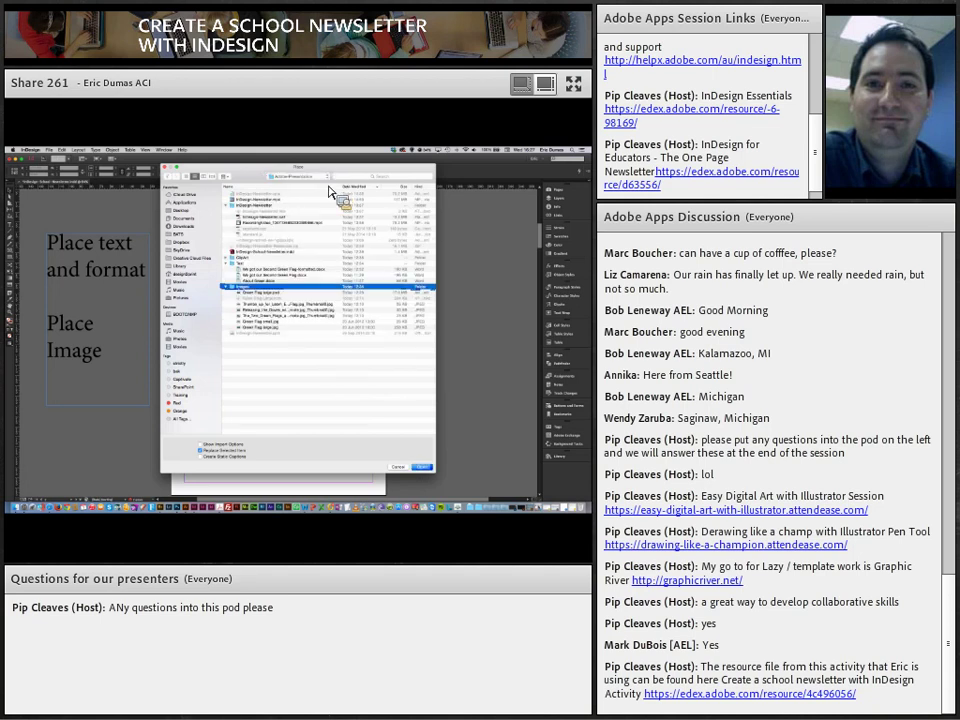
key(Return)
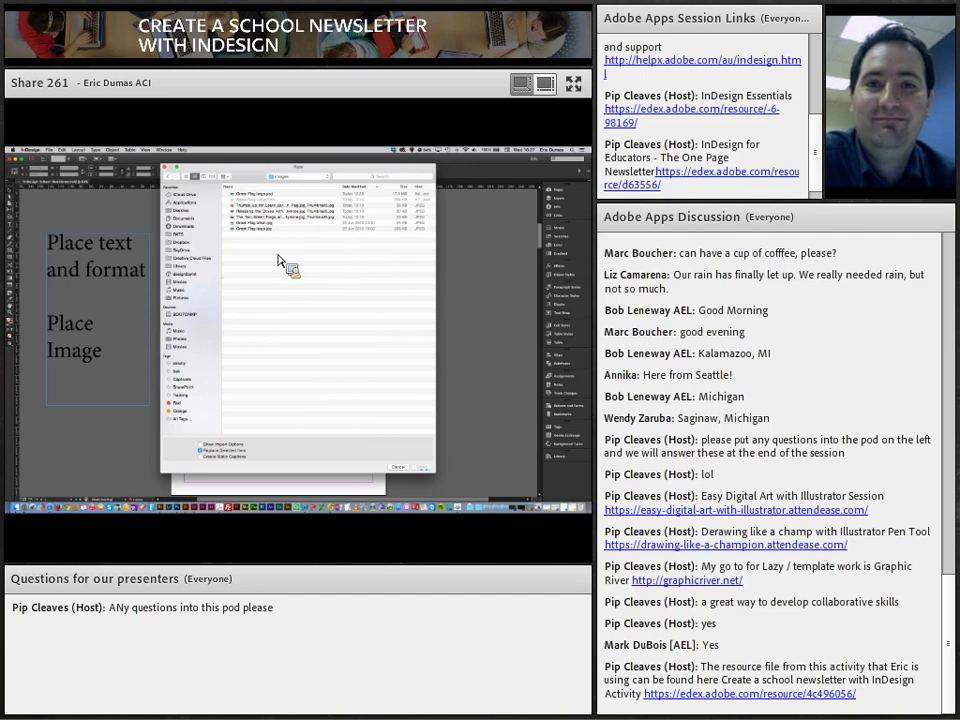
key(Escape)
- Switch to Microsoft Word and choose the formatted "We got our Second Green Flag" document from the Text folder for opening
key(super+Tab)
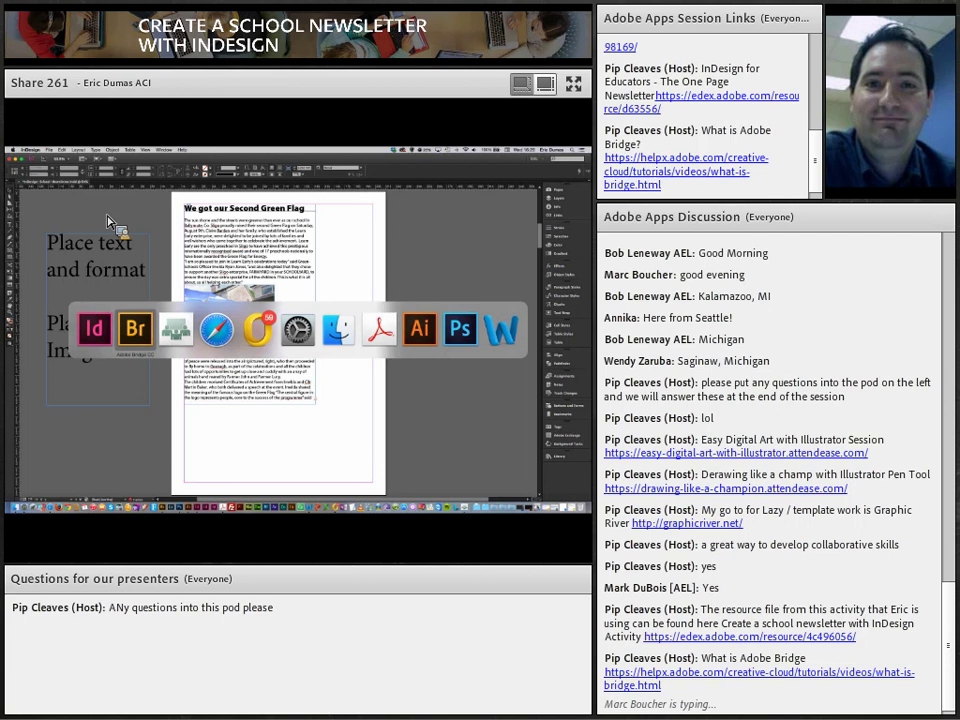
key(Escape)
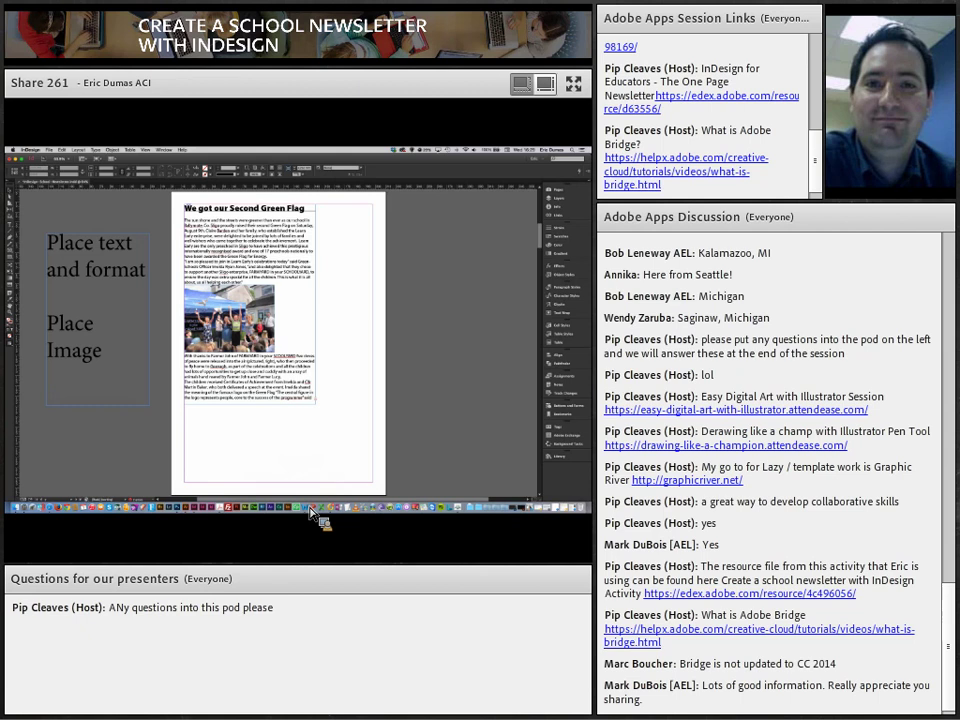
click(310, 512)
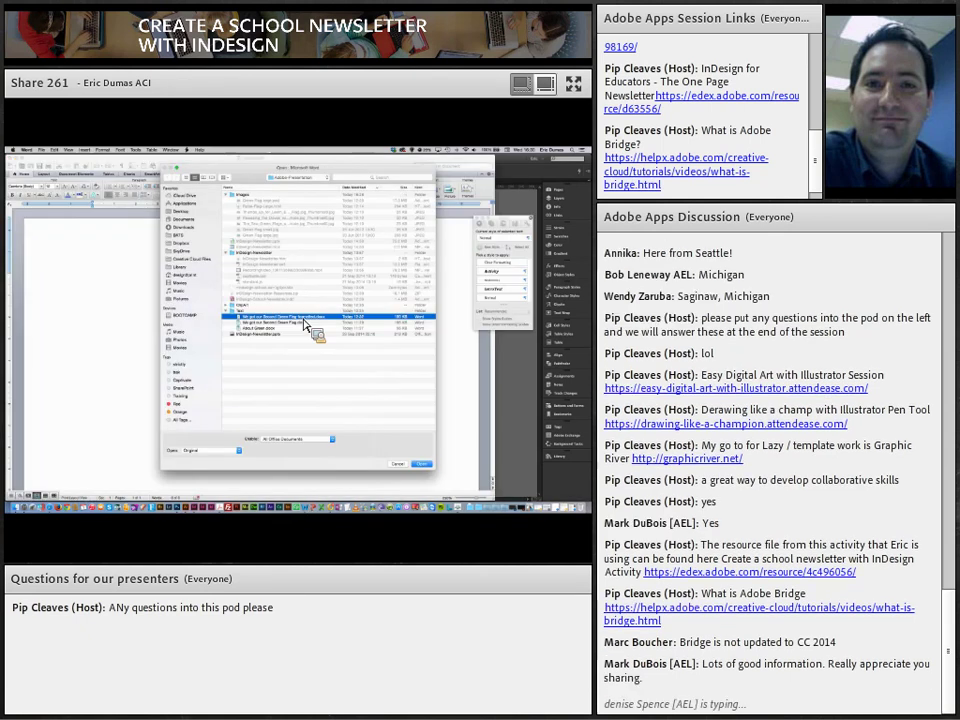